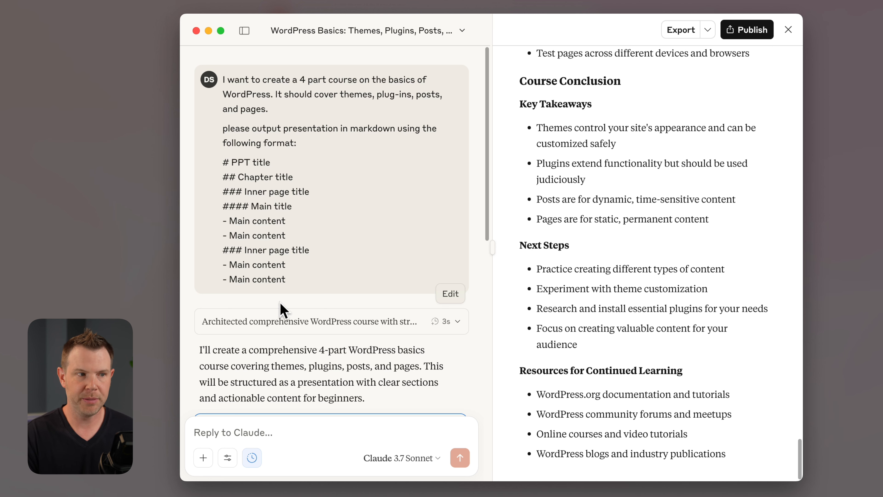
- Review the chat's course summary and copy the generated WordPress Basics four-part course document
{"action": "scroll", "coordinate": [282, 316], "scroll_direction": "down", "scroll_amount": 5}
{"action": "scroll", "coordinate": [282, 315], "scroll_direction": "down", "scroll_amount": 2}
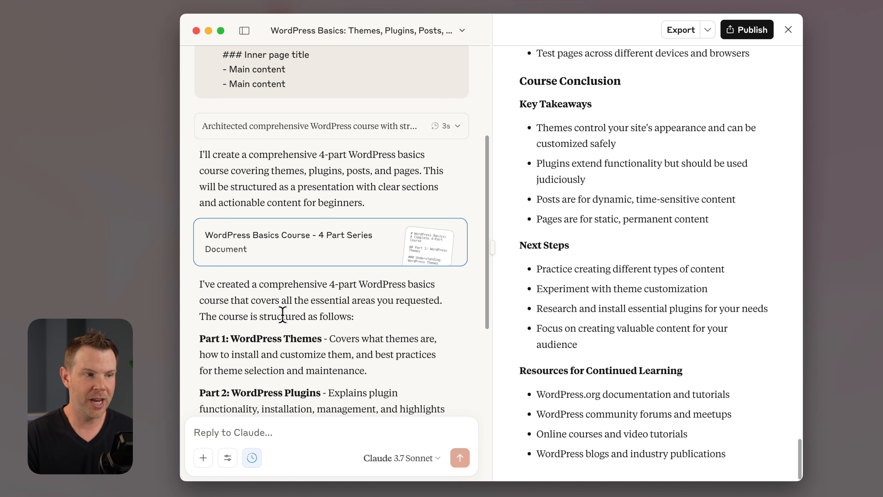
{"action": "left_click", "coordinate": [680, 28]}
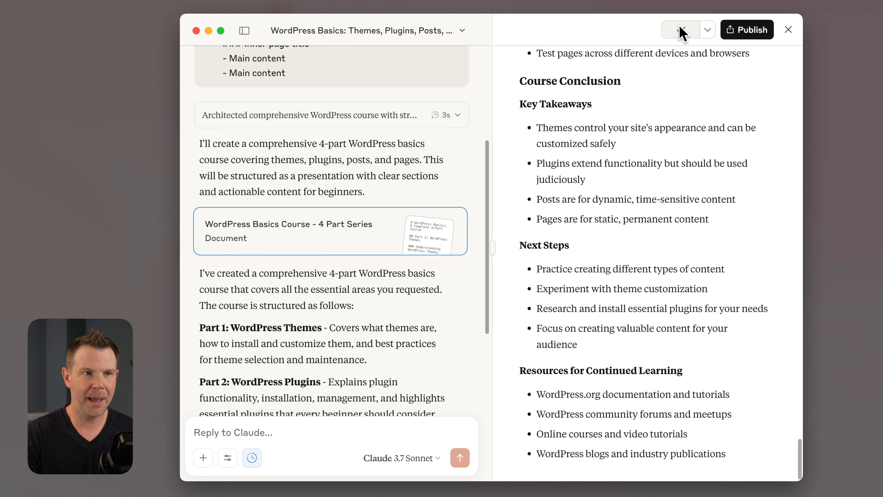
- Switch to the presentation generator, paste the copied WordPress course outline as Markdown input and submit it for parsing
{"action": "left_click", "coordinate": [865, 129]}
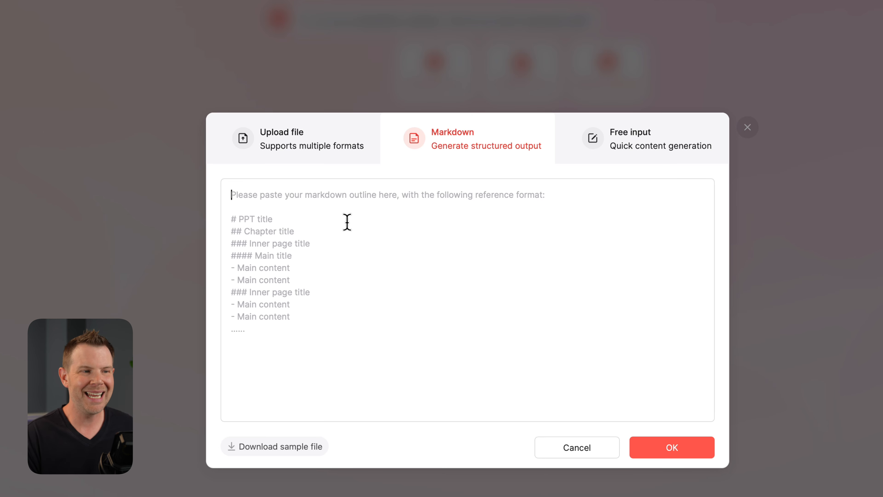
{"action": "key", "text": "super+v"}
{"action": "scroll", "coordinate": [383, 243], "scroll_direction": "up", "scroll_amount": 15}
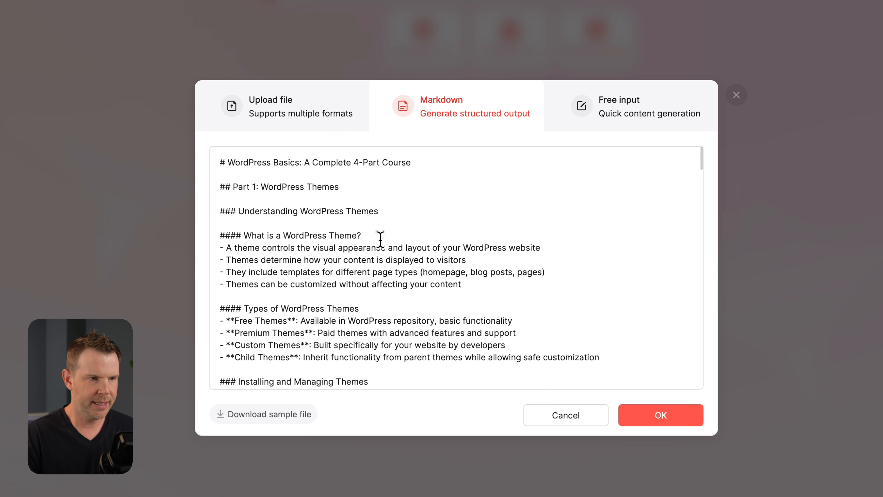
{"action": "left_click", "coordinate": [676, 421]}
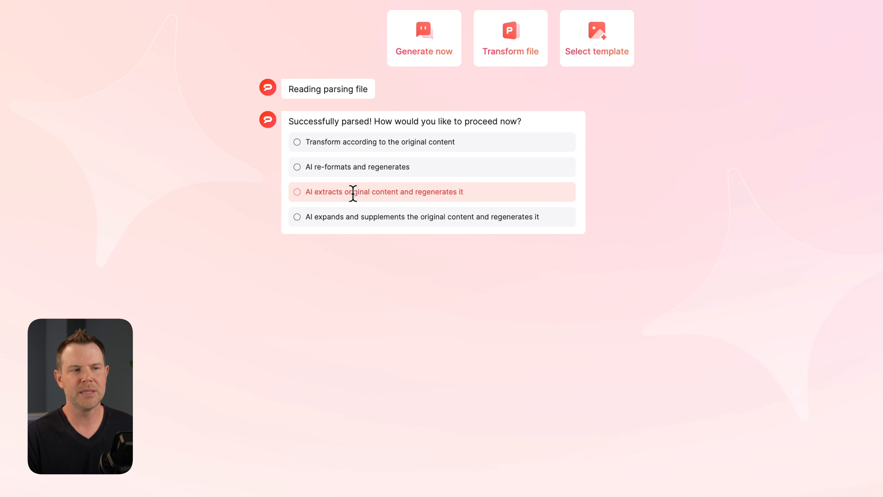
- Transform the parsed outline according to the original content and proceed to the template theme selection
{"action": "left_click", "coordinate": [300, 142]}
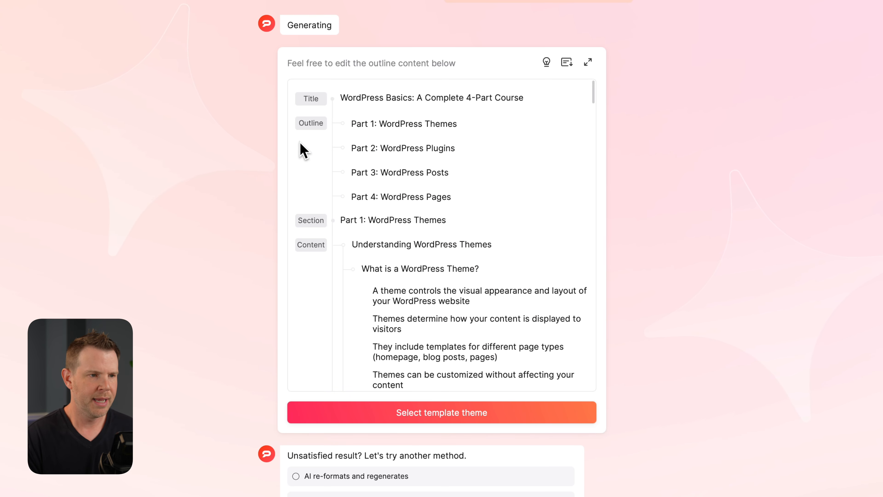
{"action": "left_click", "coordinate": [430, 411]}
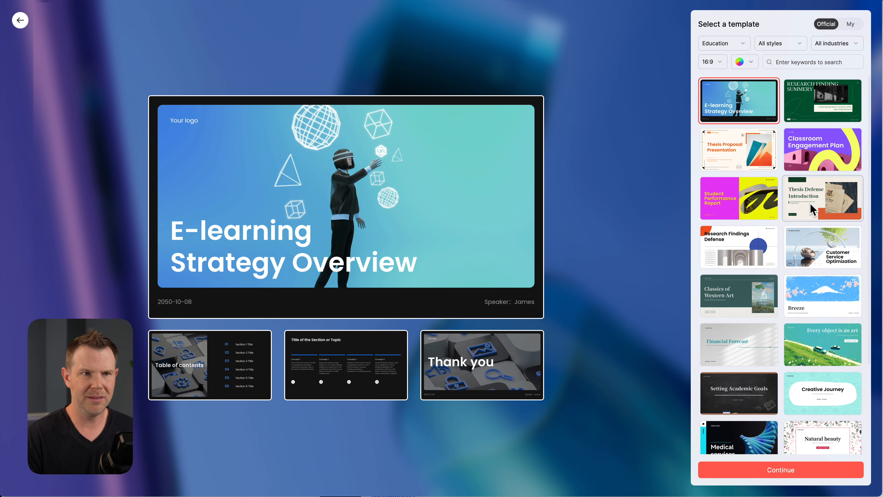
- Browse the official 16:9 Education templates for a suitable presentation design
{"action": "scroll", "coordinate": [810, 209], "scroll_direction": "down", "scroll_amount": 10}
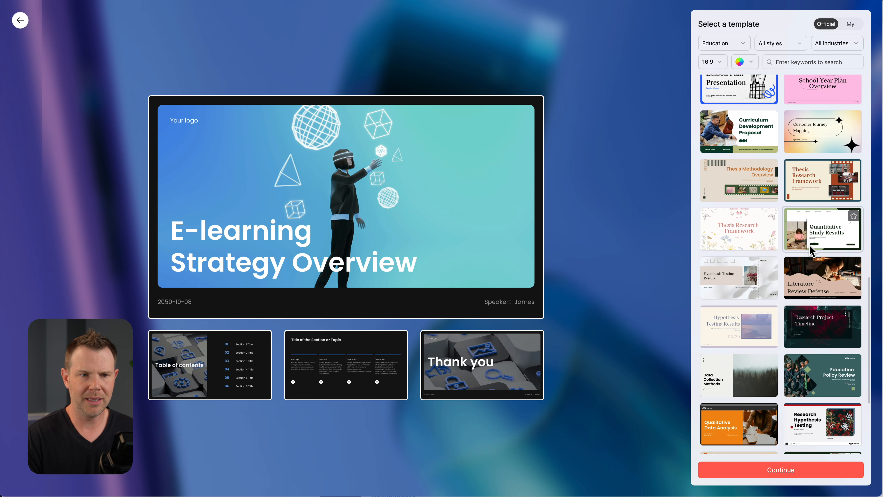
{"action": "scroll", "coordinate": [809, 250], "scroll_direction": "down", "scroll_amount": 4}
{"action": "scroll", "coordinate": [801, 278], "scroll_direction": "up", "scroll_amount": 10}
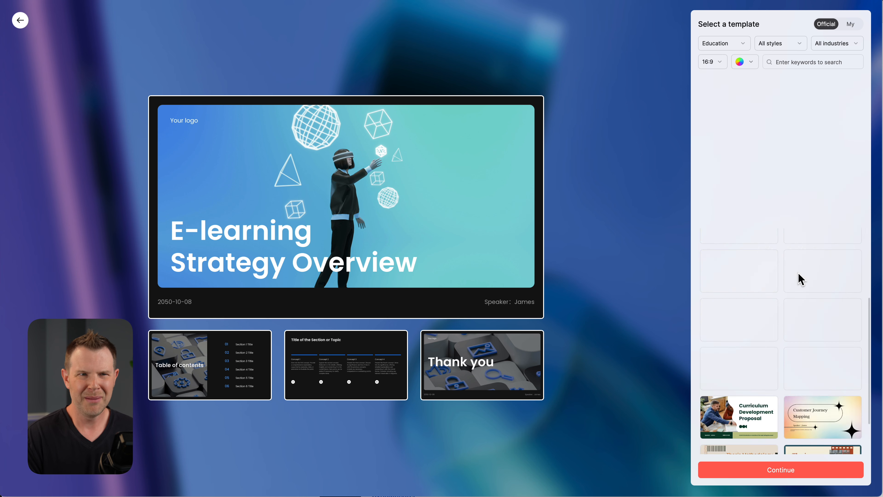
{"action": "scroll", "coordinate": [800, 278], "scroll_direction": "down", "scroll_amount": 2}
{"action": "scroll", "coordinate": [799, 278], "scroll_direction": "down", "scroll_amount": 2}
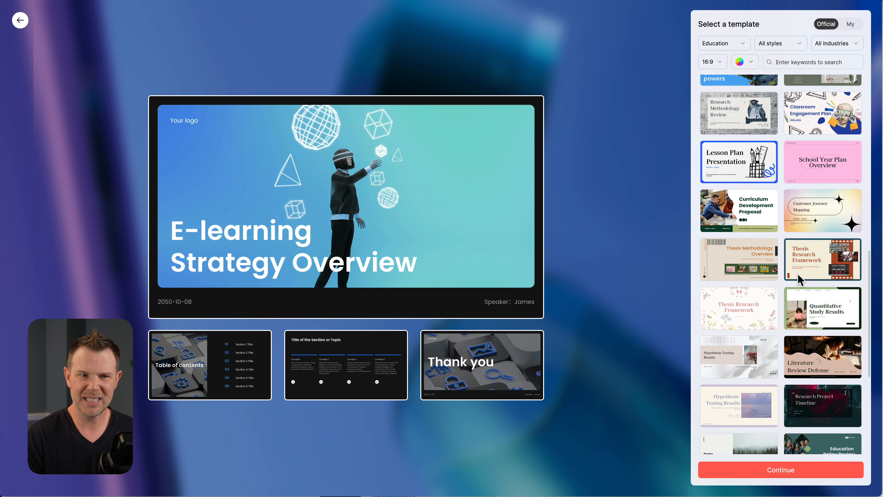
{"action": "scroll", "coordinate": [800, 278], "scroll_direction": "down", "scroll_amount": 2}
{"action": "scroll", "coordinate": [834, 250], "scroll_direction": "down", "scroll_amount": 2}
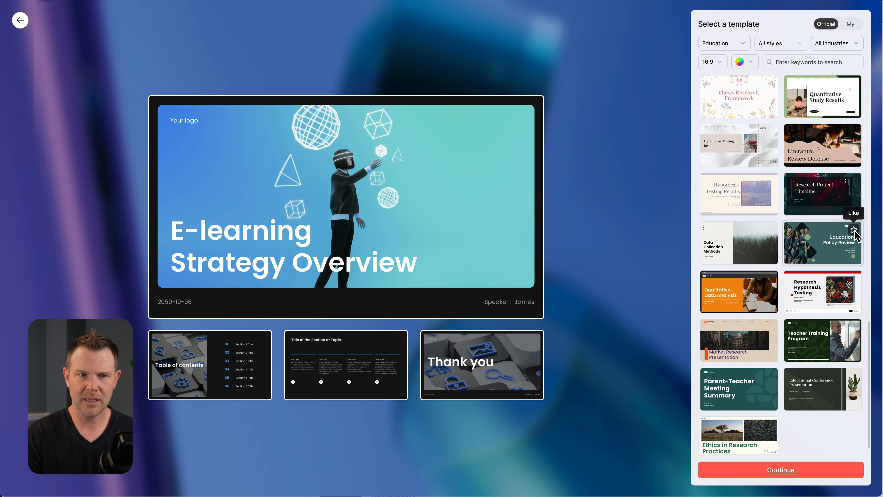
{"action": "scroll", "coordinate": [821, 265], "scroll_direction": "up", "scroll_amount": 10}
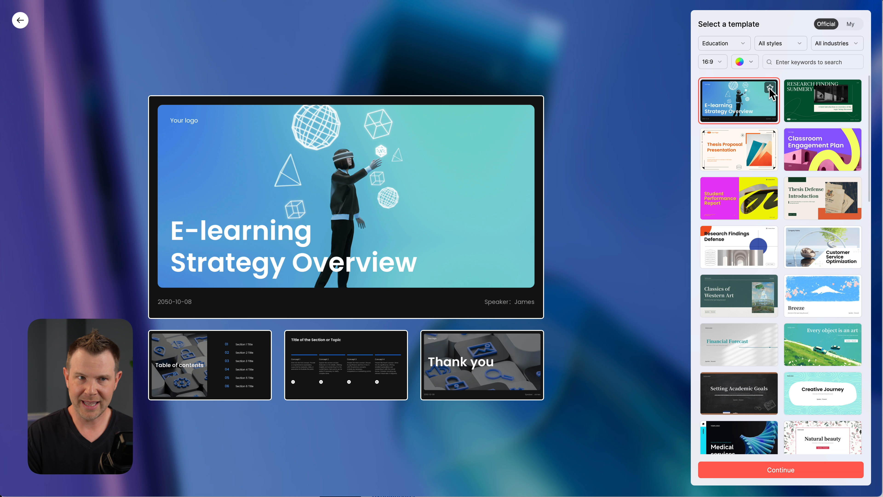
- Add the E-learning Strategy Overview template to favorites and generate the presentation with it, using Theme map illustrations
{"action": "left_click", "coordinate": [770, 89]}
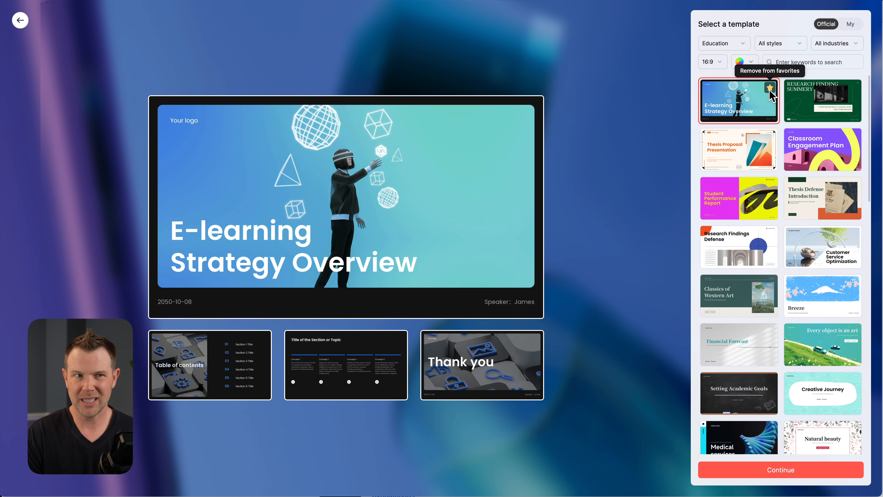
{"action": "left_click", "coordinate": [800, 470]}
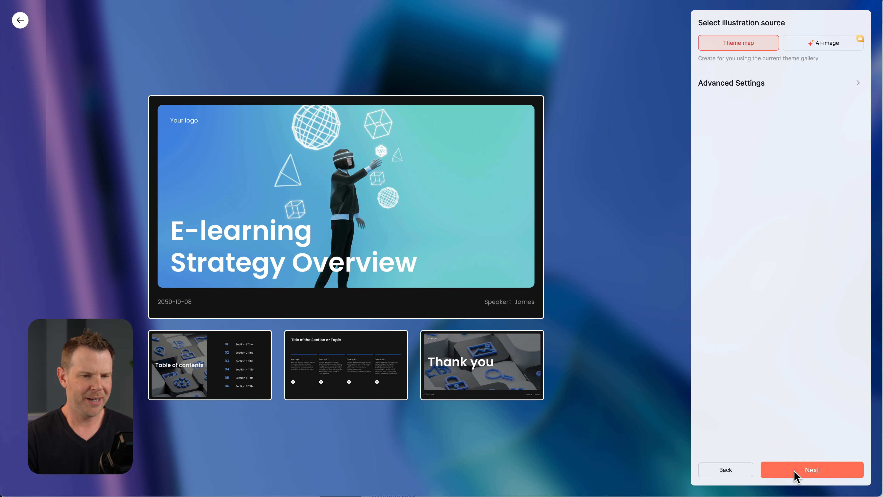
{"action": "left_click", "coordinate": [822, 472]}
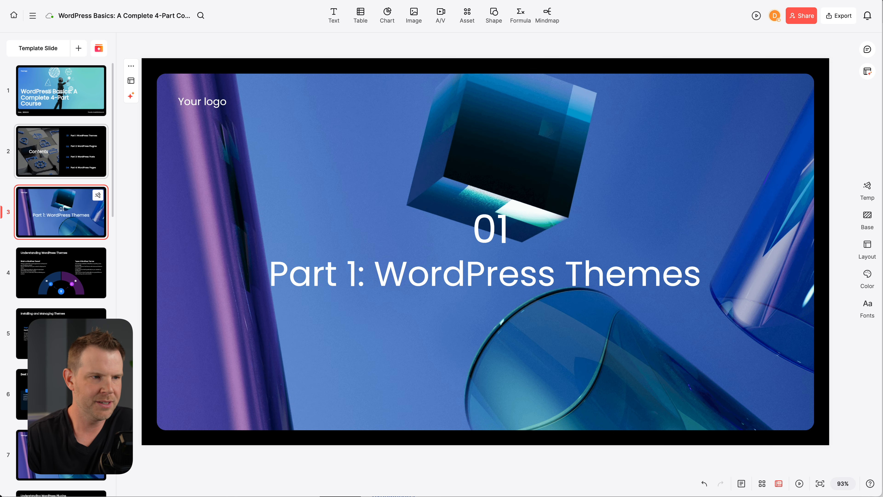
- Review the generated slides one by one, from Understanding WordPress Themes to the Part 3: WordPress Posts section
{"action": "left_click", "coordinate": [60, 272]}
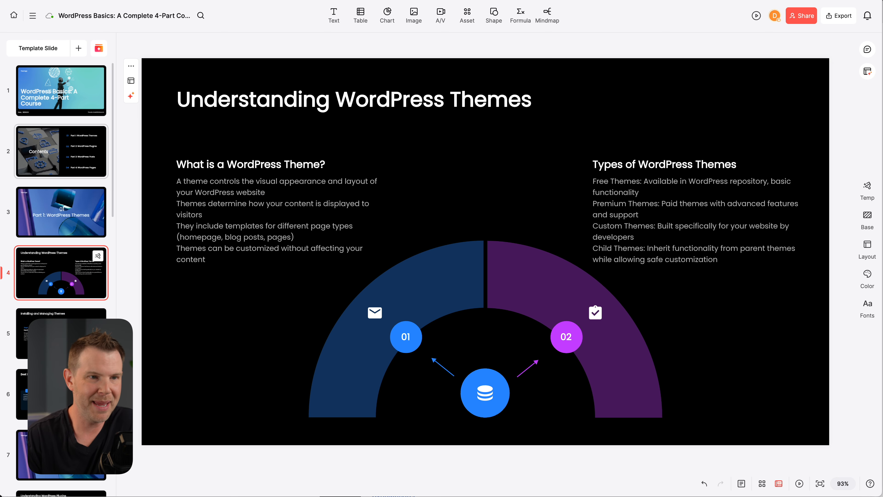
{"action": "key", "text": "Down"}
{"action": "key", "text": "Down"}
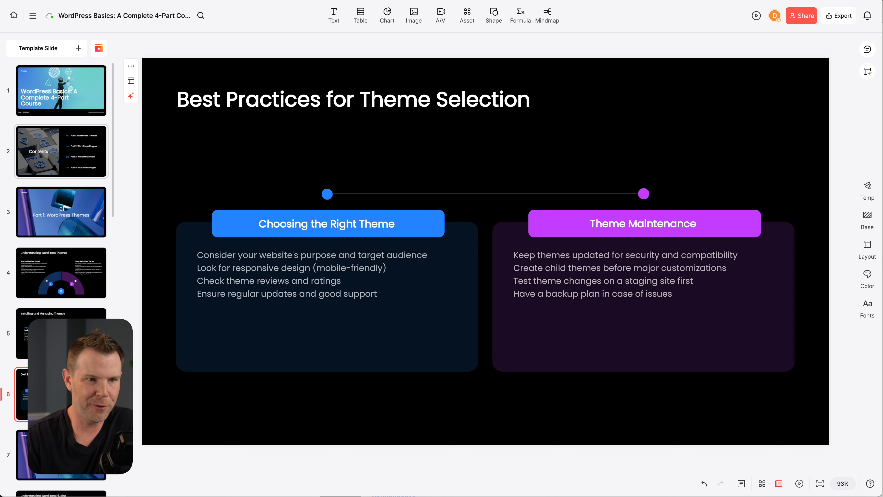
{"action": "key", "text": "Down"}
{"action": "key", "text": "Down"}
{"action": "key", "text": "Down"}
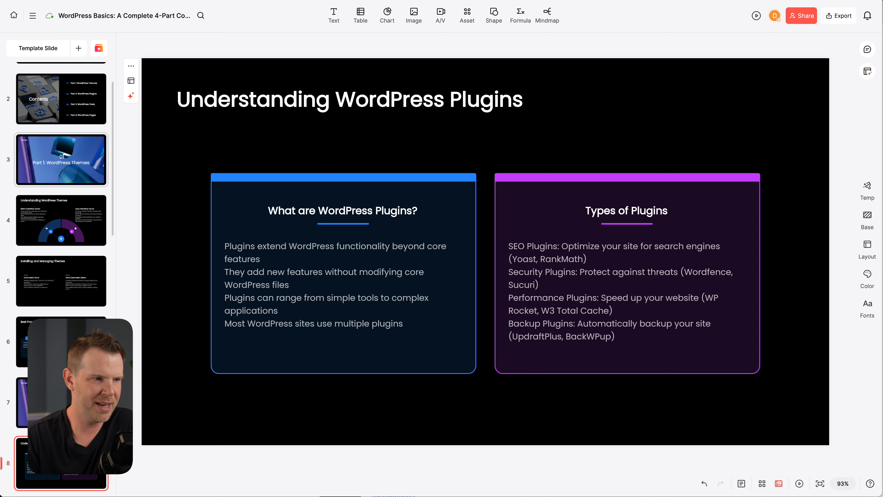
{"action": "key", "text": "Down"}
{"action": "key", "text": "Down"}
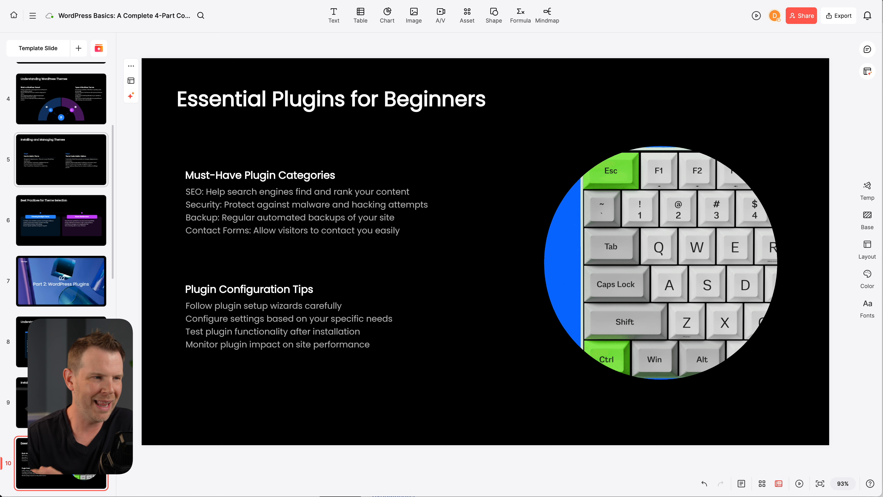
{"action": "key", "text": "Down"}
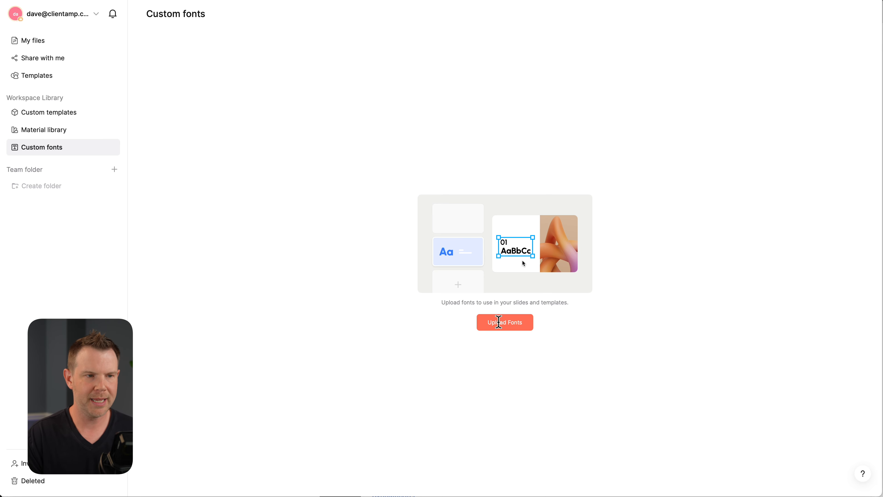
- Upload ReallySansSmall-Black.ttf from the Downloads folder to the workspace's custom fonts, keeping the font name ReallySansSmall-Black
{"action": "left_click", "coordinate": [498, 322]}
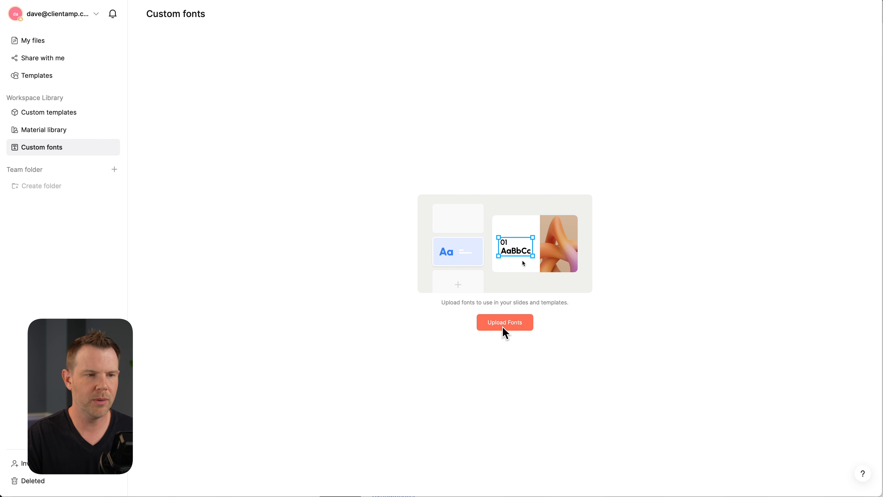
{"action": "left_click", "coordinate": [505, 323]}
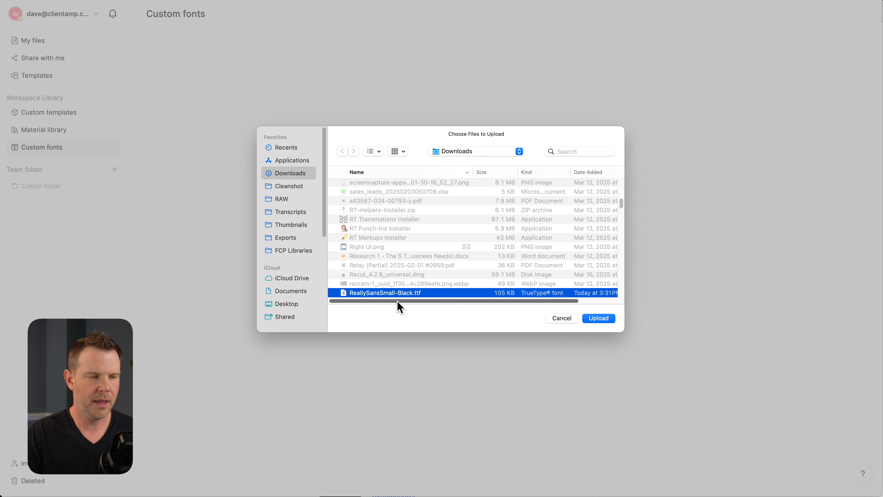
{"action": "left_click", "coordinate": [605, 318]}
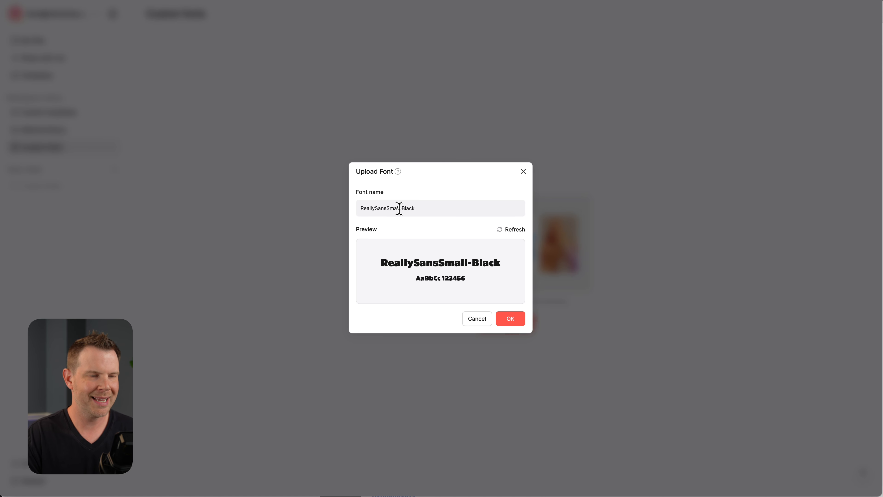
{"action": "left_click_drag", "start_coordinate": [363, 208], "coordinate": [413, 209]}
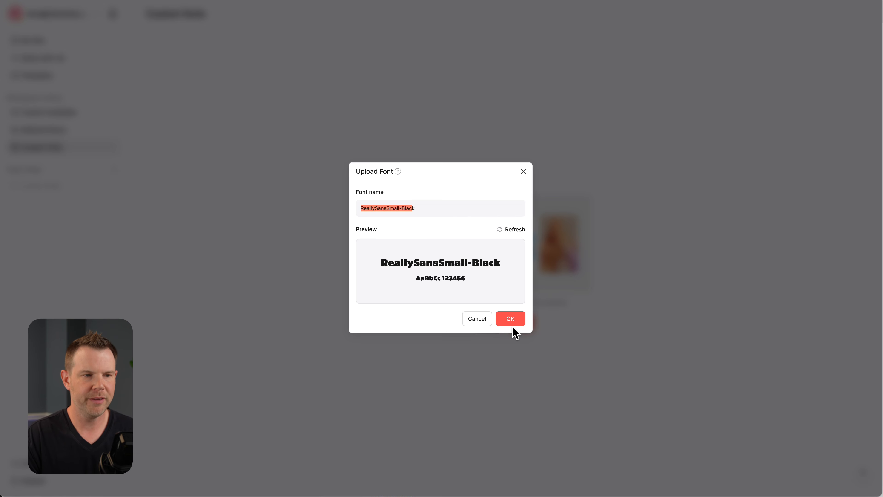
{"action": "left_click", "coordinate": [509, 318]}
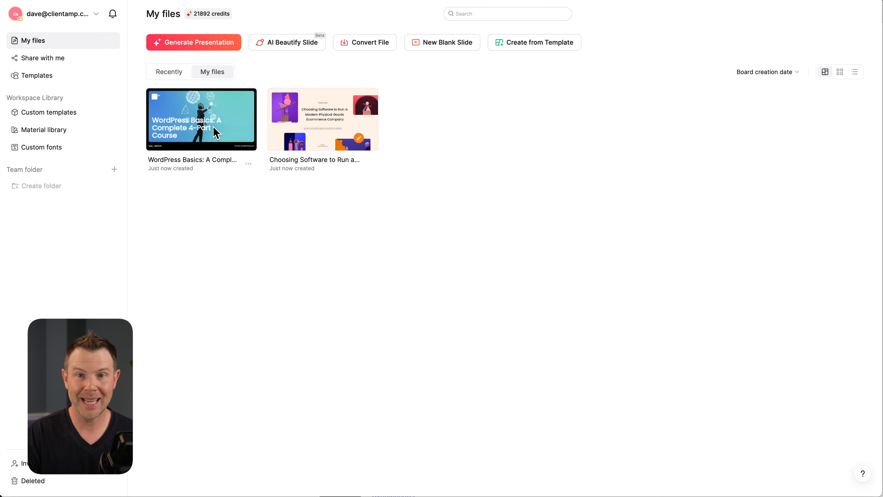
- Open the WordPress Basics presentation and apply the uploaded custom font to its slides
{"action": "left_click", "coordinate": [214, 129]}
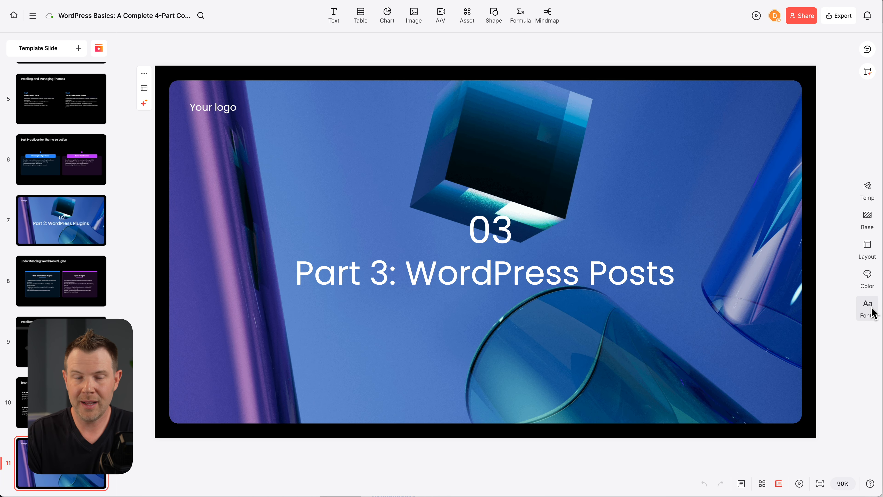
{"action": "left_click", "coordinate": [871, 312]}
{"action": "left_click", "coordinate": [777, 172]}
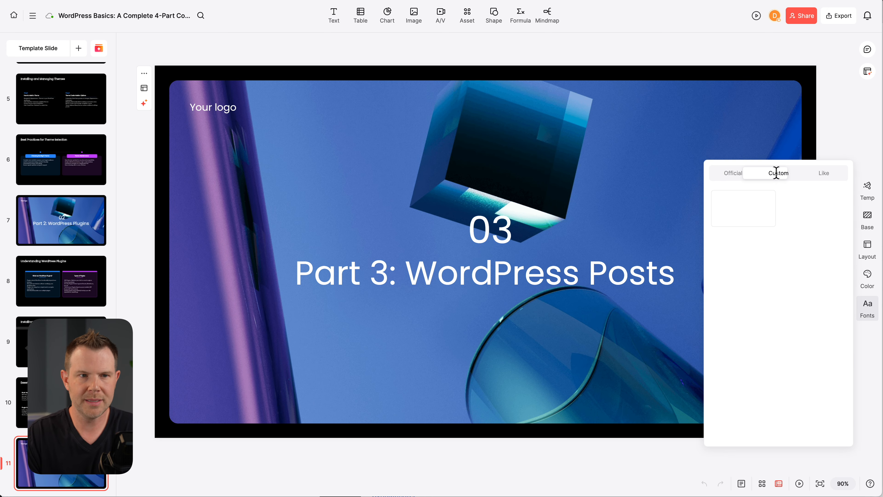
{"action": "left_click", "coordinate": [750, 219]}
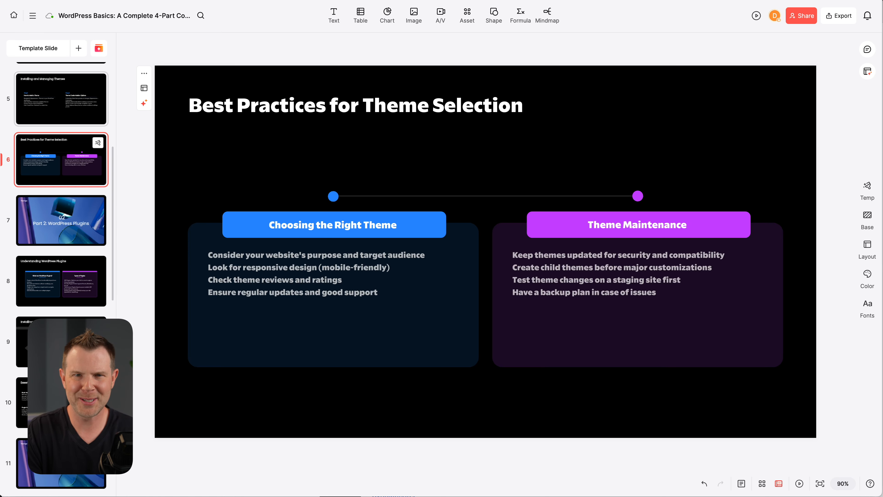
- Check how the custom font looks on the plugin slides and inspect the font of the How to Install Plugins heading
{"action": "key", "text": "Down"}
{"action": "key", "text": "Down"}
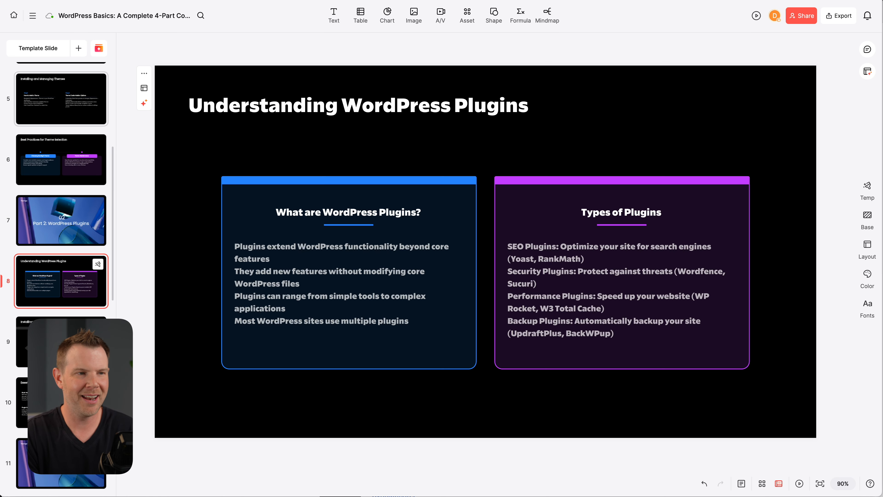
{"action": "key", "text": "Down"}
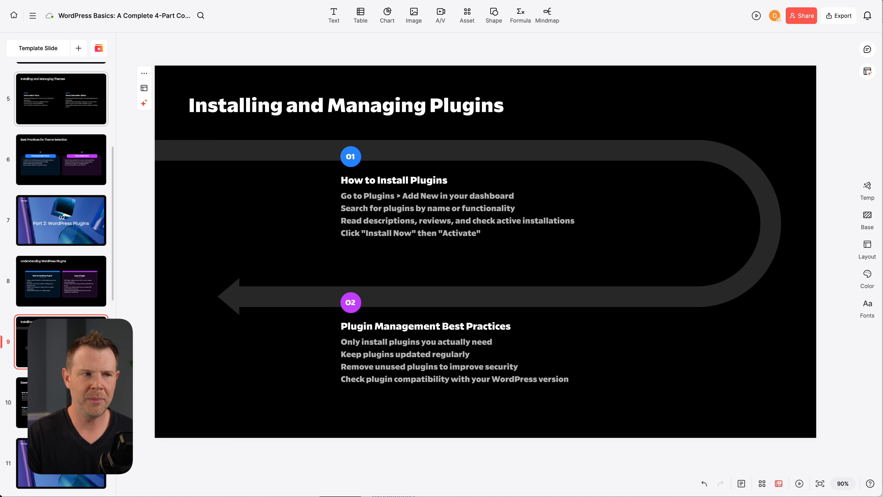
{"action": "left_click", "coordinate": [391, 181]}
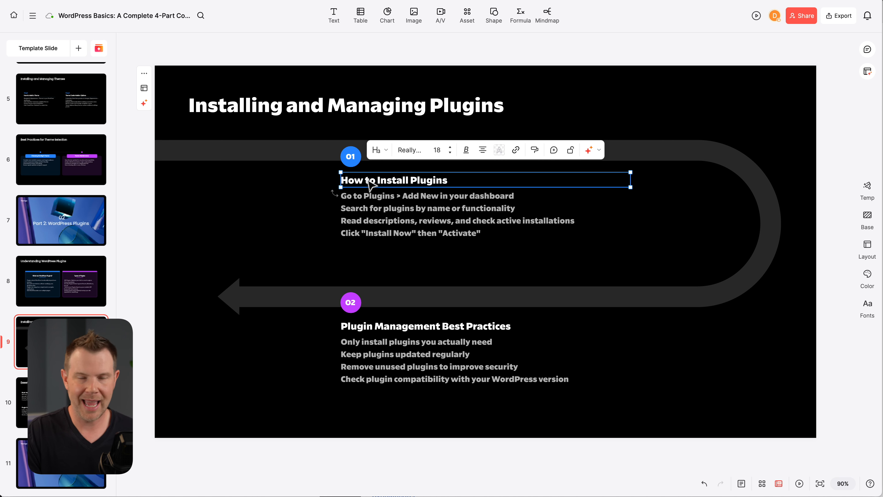
{"action": "left_click", "coordinate": [412, 151]}
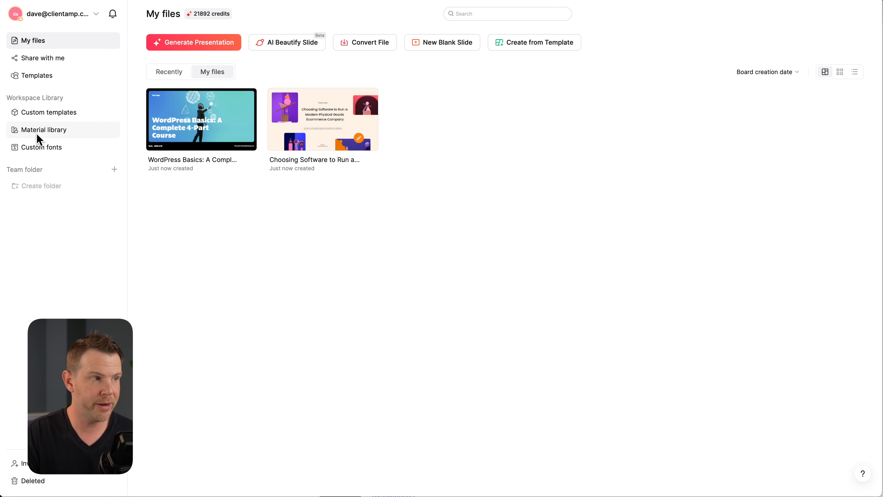
- Upload CA-Logo-Flat dark.svg from the Logos files to the workspace's material library
{"action": "left_click", "coordinate": [38, 136]}
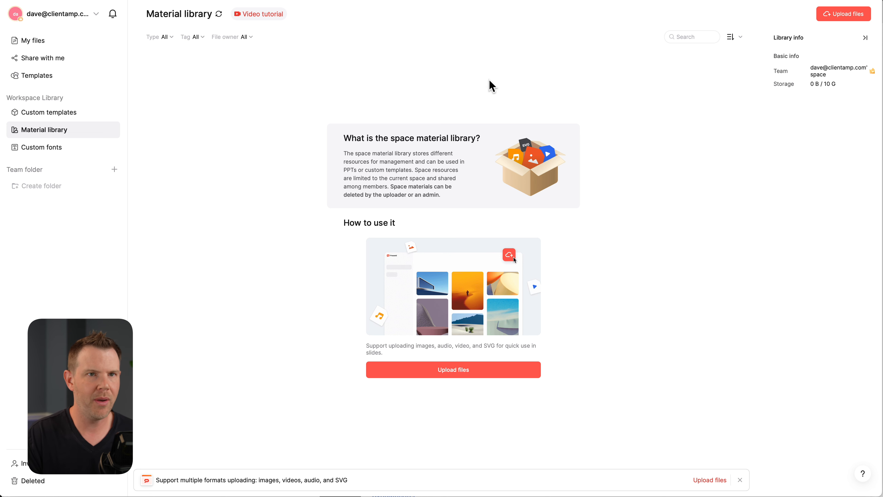
{"action": "left_click", "coordinate": [835, 15]}
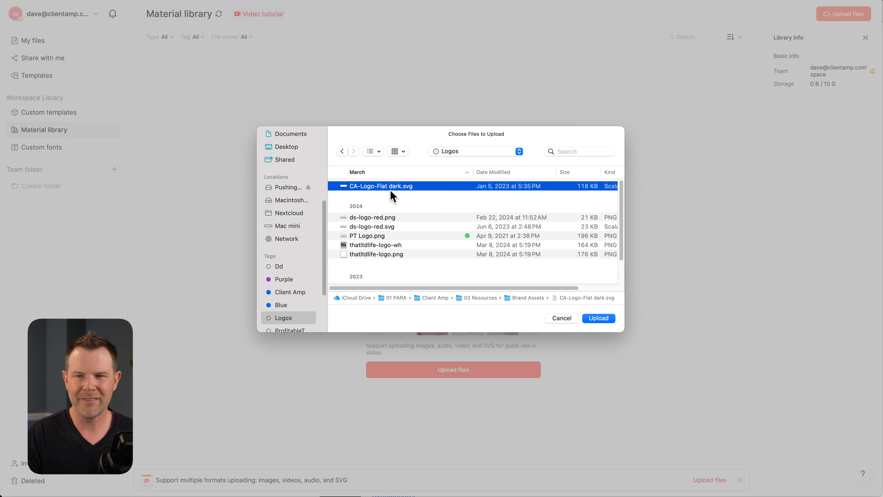
{"action": "left_click", "coordinate": [600, 318]}
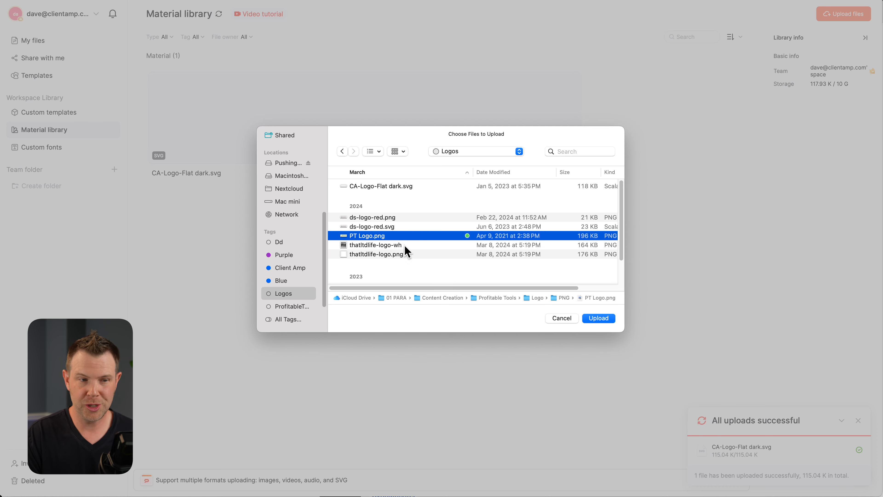
- Upload PT Logo.png from the Logos files to the workspace's material library and preview the uploaded logos
{"action": "left_click", "coordinate": [606, 319]}
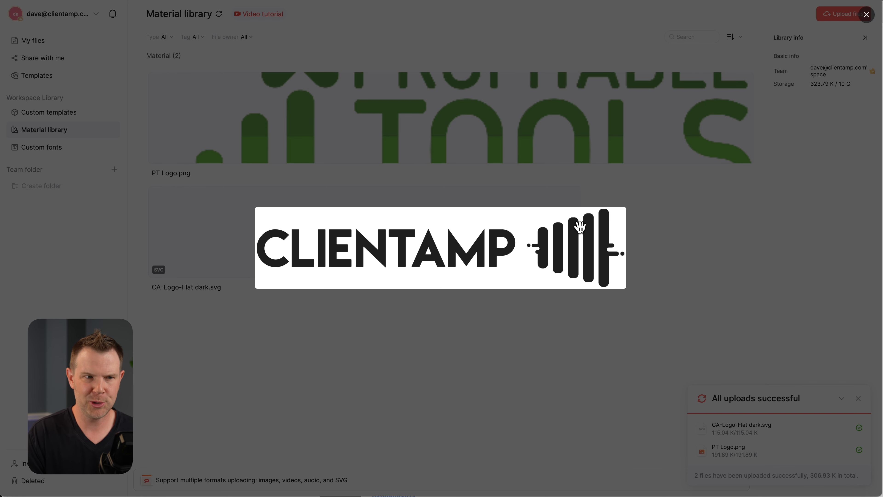
{"action": "left_click", "coordinate": [680, 246]}
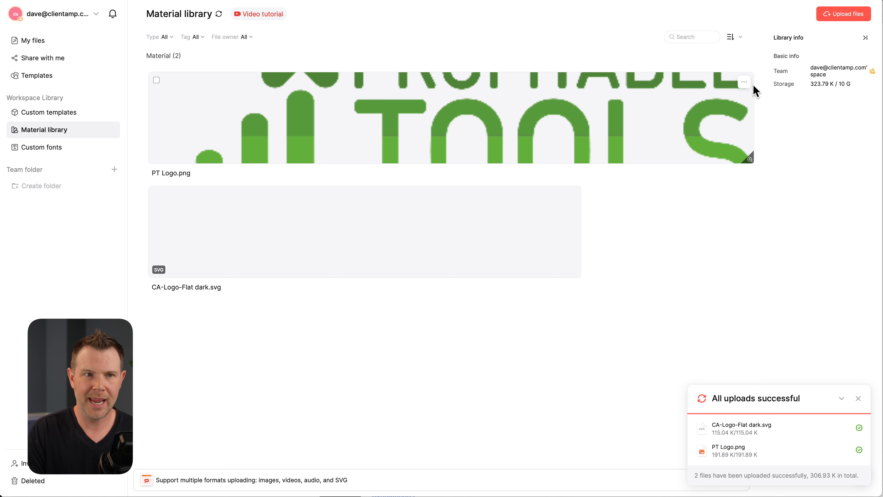
{"action": "mouse_move", "coordinate": [746, 84]}
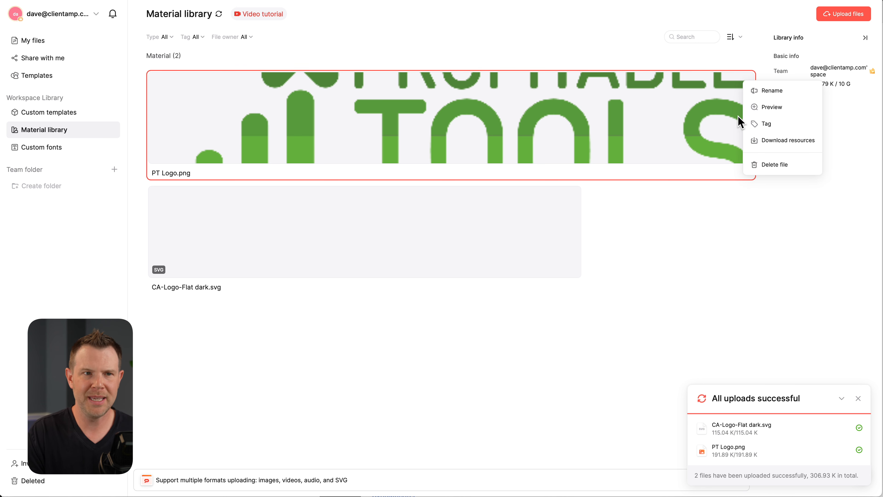
{"action": "left_click", "coordinate": [762, 107]}
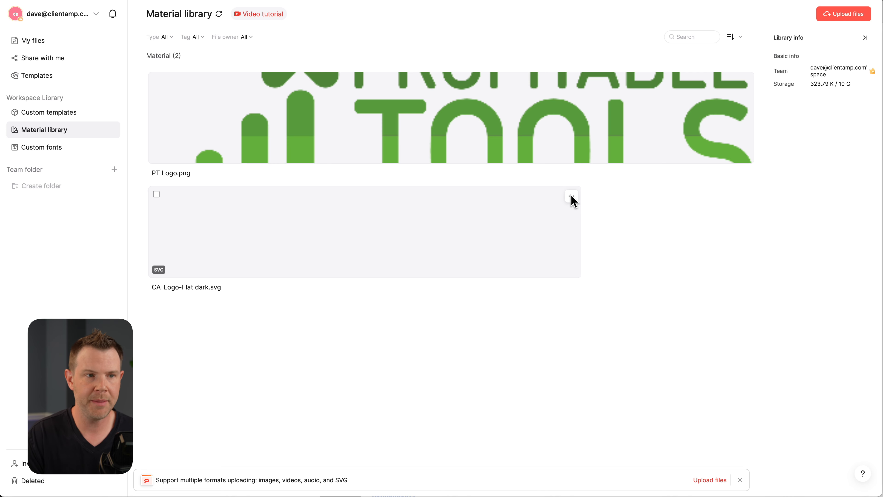
- Apply the Logos tag to both CA-Logo-Flat dark.svg and PT Logo.png in the material library
{"action": "left_click", "coordinate": [571, 196]}
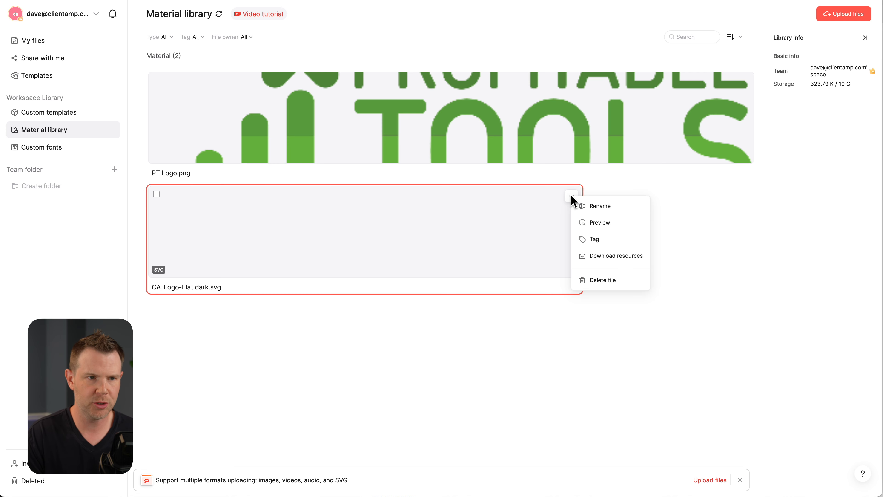
{"action": "left_click", "coordinate": [598, 238]}
{"action": "left_click", "coordinate": [613, 255]}
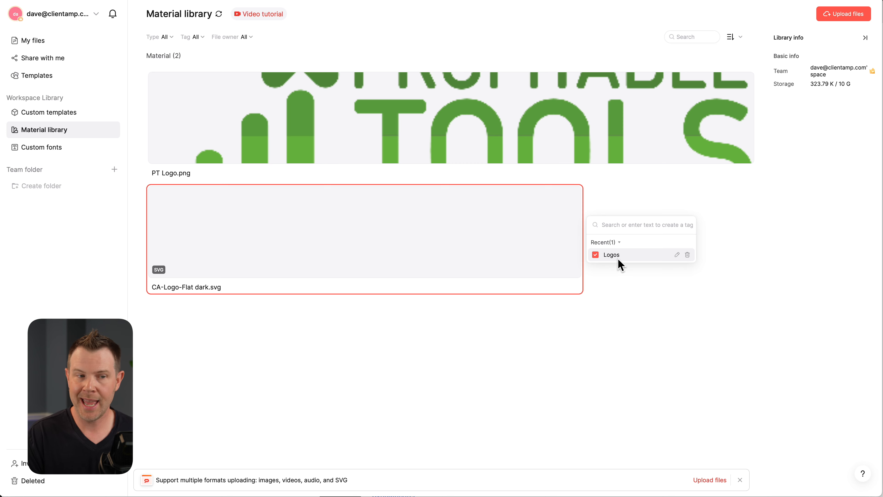
{"action": "left_click", "coordinate": [620, 266]}
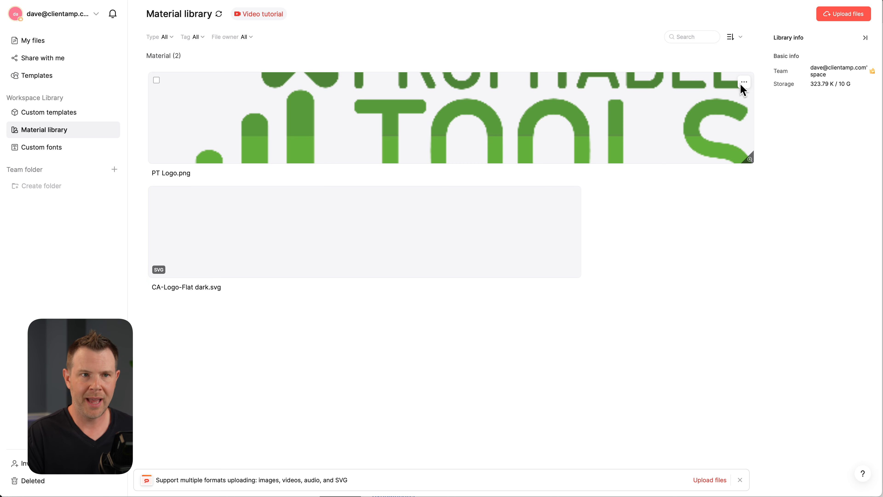
{"action": "left_click", "coordinate": [744, 82]}
{"action": "left_click", "coordinate": [766, 128]}
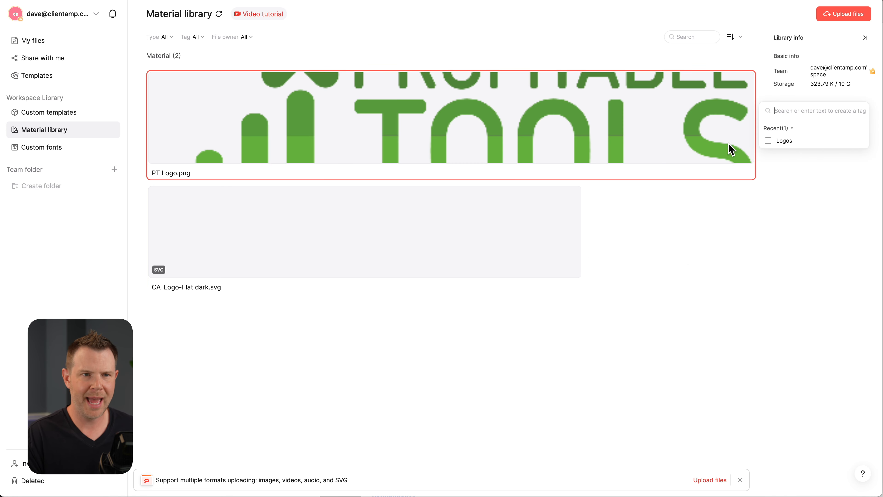
{"action": "left_click", "coordinate": [768, 141]}
{"action": "left_click", "coordinate": [734, 211]}
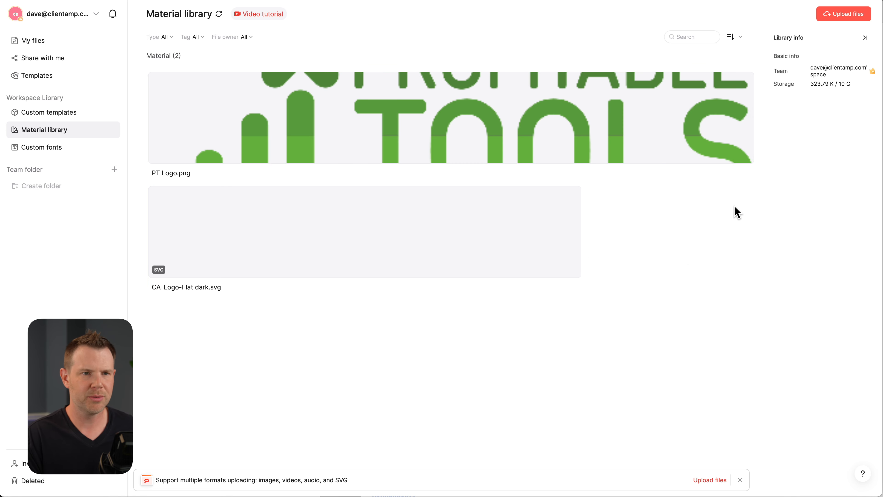
- Filter the material library to the files tagged Logos
{"action": "left_click", "coordinate": [199, 37]}
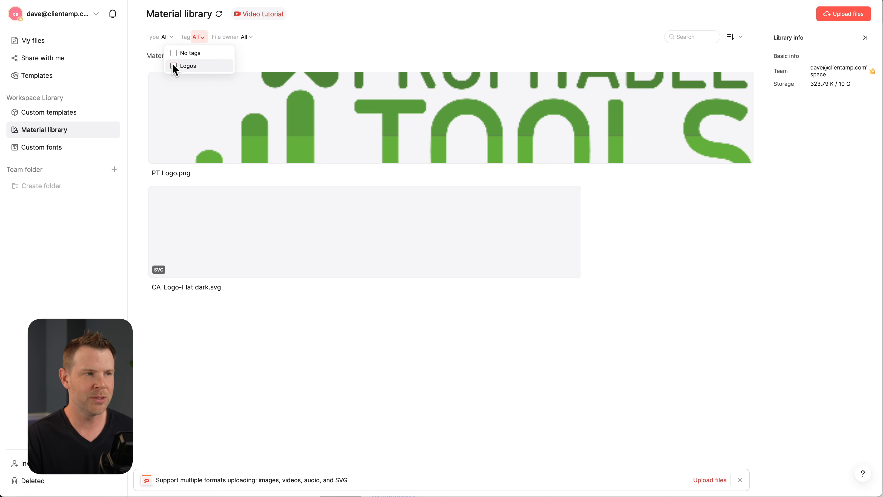
{"action": "left_click", "coordinate": [187, 65]}
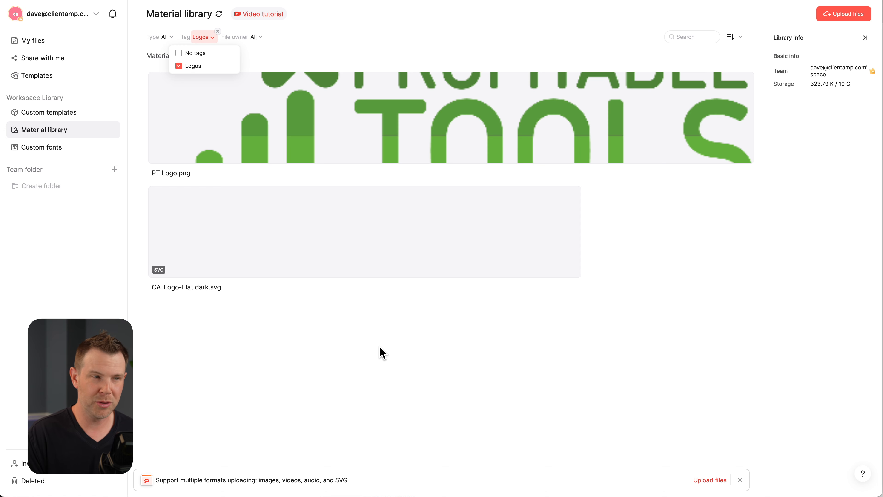
{"action": "left_click", "coordinate": [405, 348]}
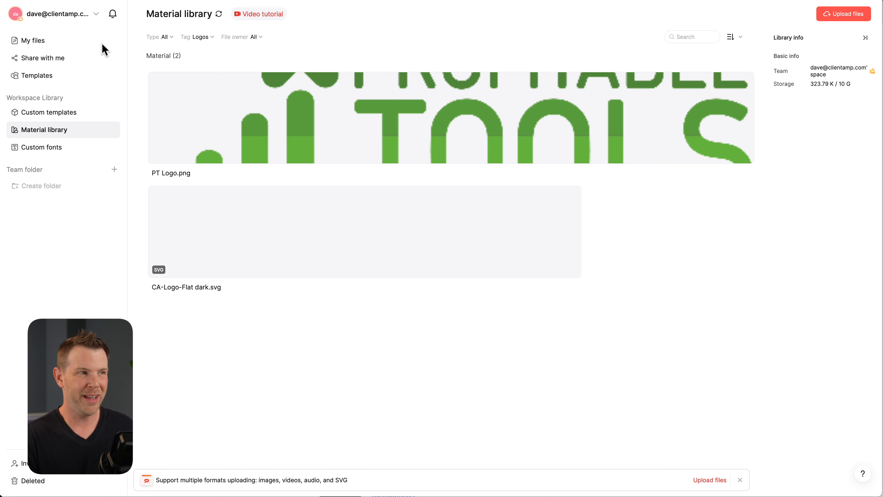
- Open the Choosing Software to Run a Modern Physical Goods Ecommerce Company presentation and delete the YOUR LOGO placeholder from its title slide
{"action": "left_click", "coordinate": [56, 41]}
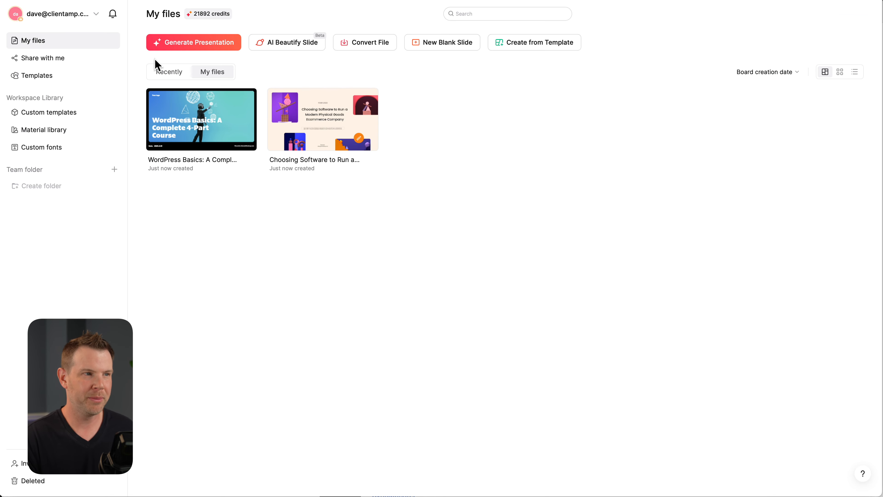
{"action": "left_click", "coordinate": [328, 132]}
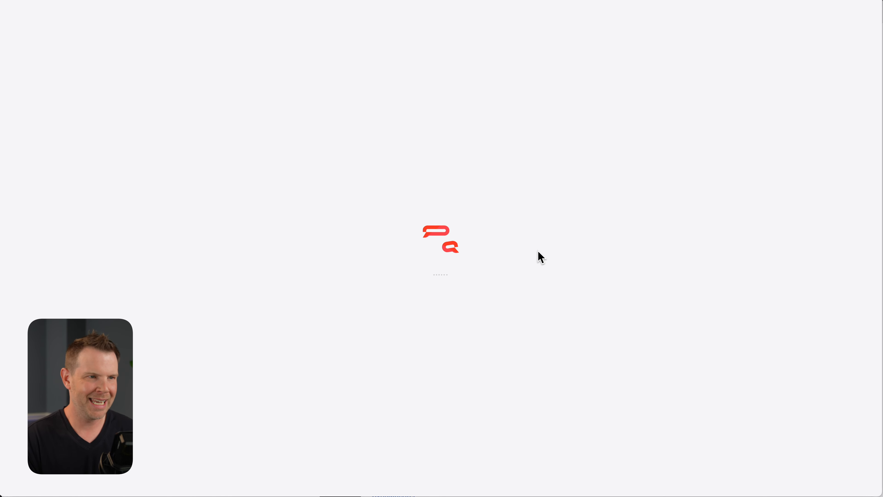
{"action": "left_click", "coordinate": [488, 153]}
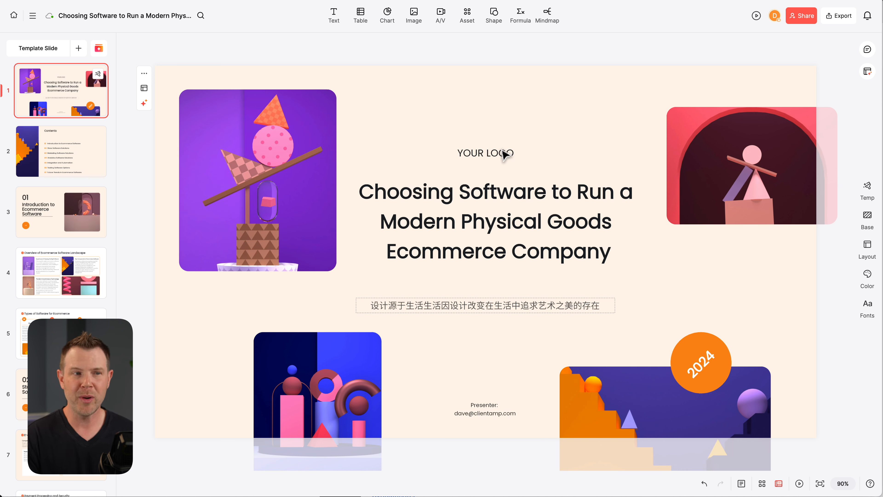
{"action": "left_click", "coordinate": [502, 150]}
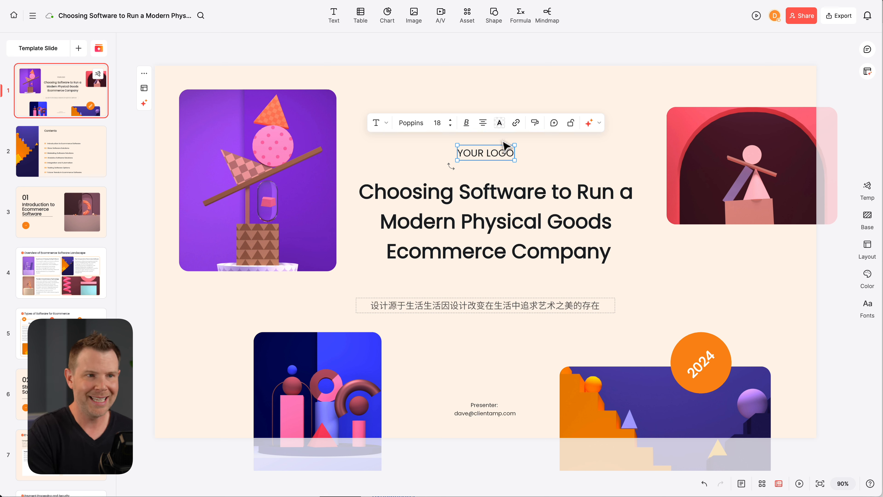
{"action": "key", "text": "Delete"}
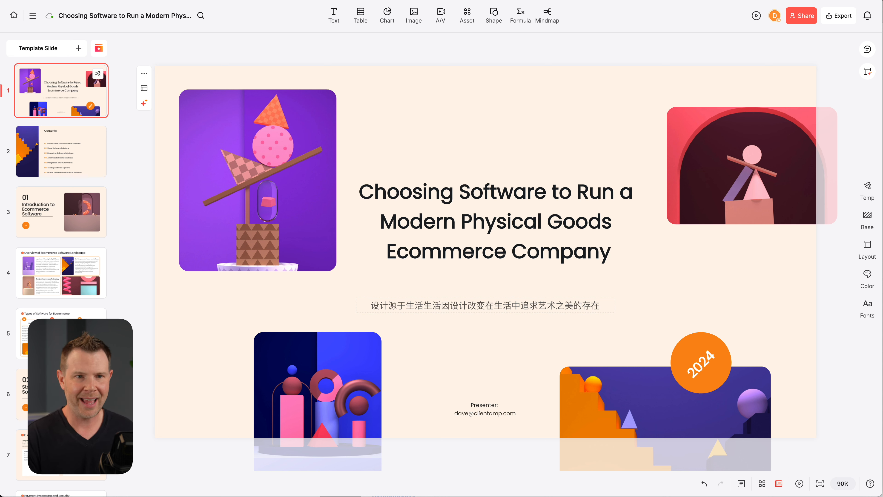
- Start inserting an image on the title slide
{"action": "left_click", "coordinate": [414, 14]}
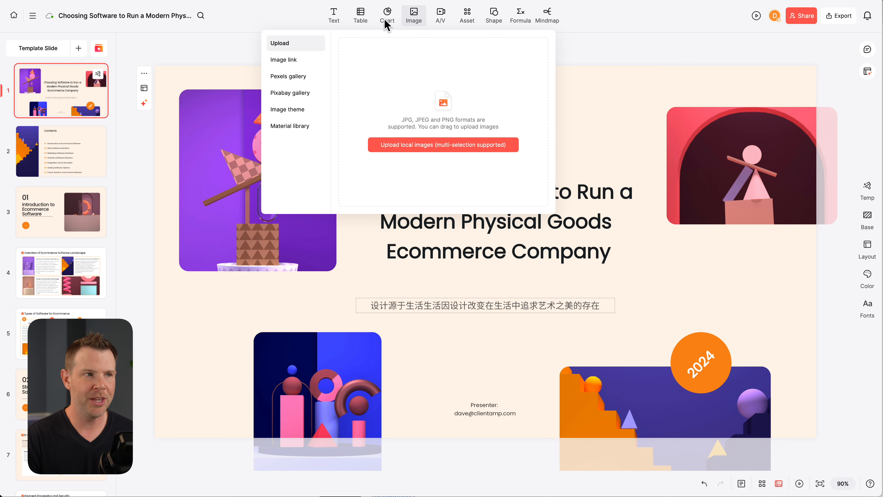